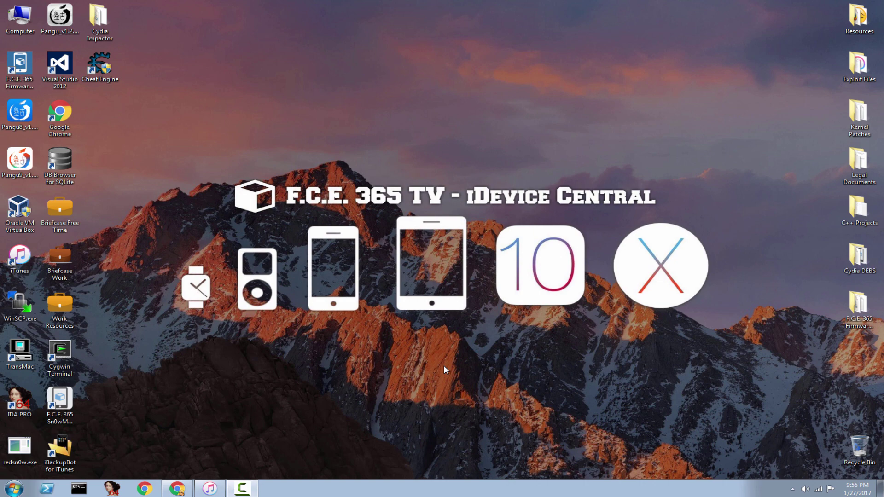
Look over the SHSH2 tutorial, yalu102 GitHub and F.C.E. 365 TV tabs, then minimize the browser
left_click(176, 489)
left_click(49, 7)
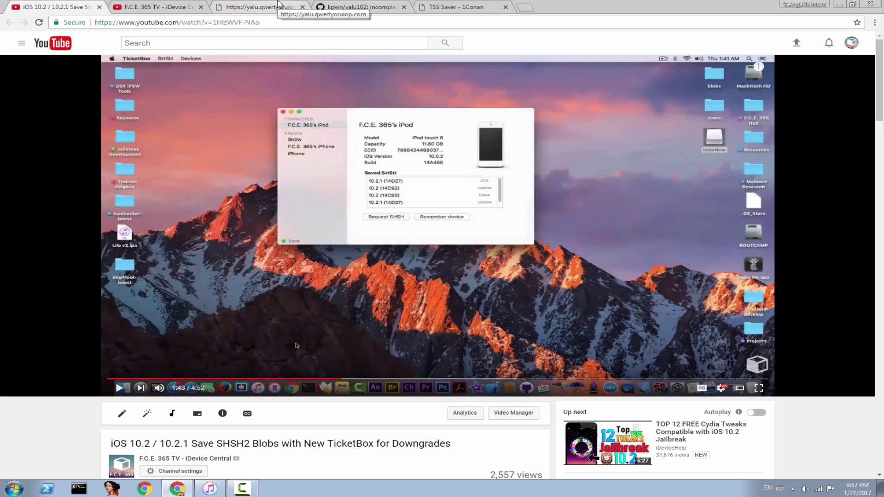
left_click(375, 5)
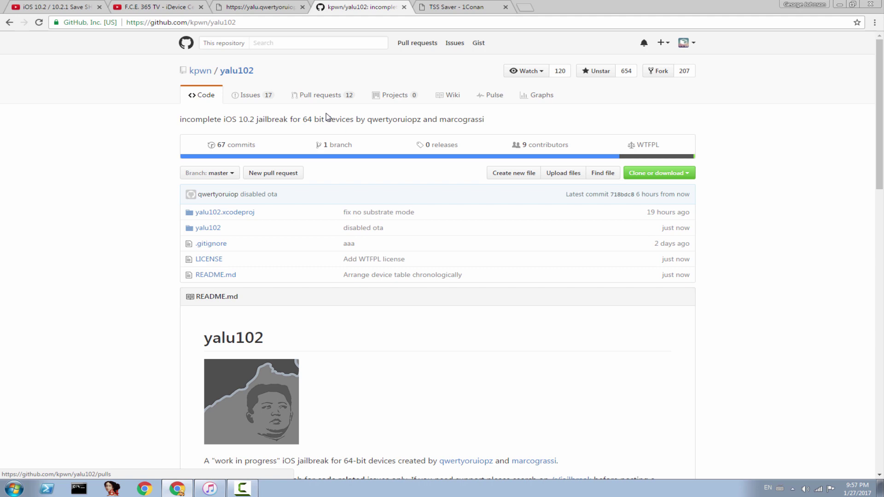
left_click(175, 6)
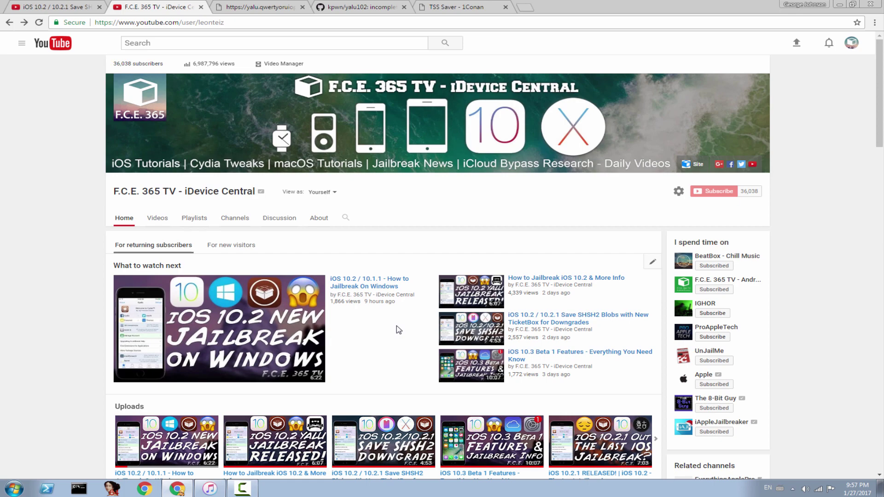
left_click(842, 4)
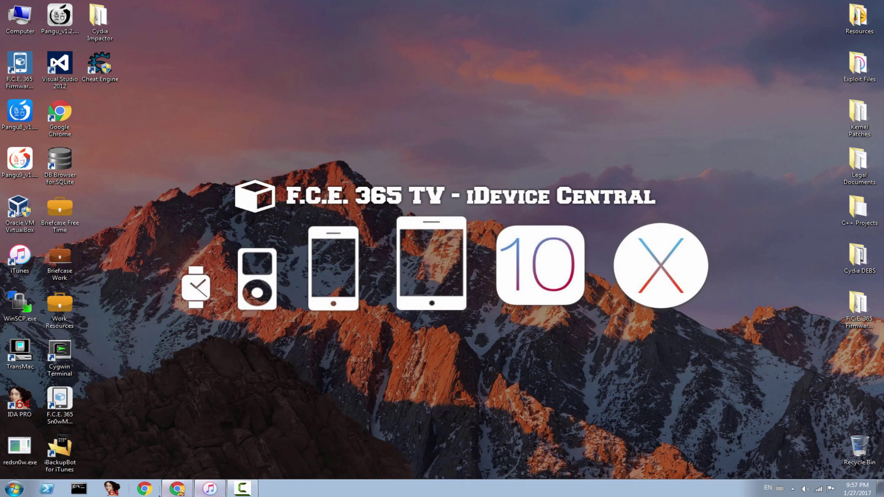
Bring back the TSS Saver page, select its web address, then minimize the browser again
left_click(176, 489)
left_click(483, 6)
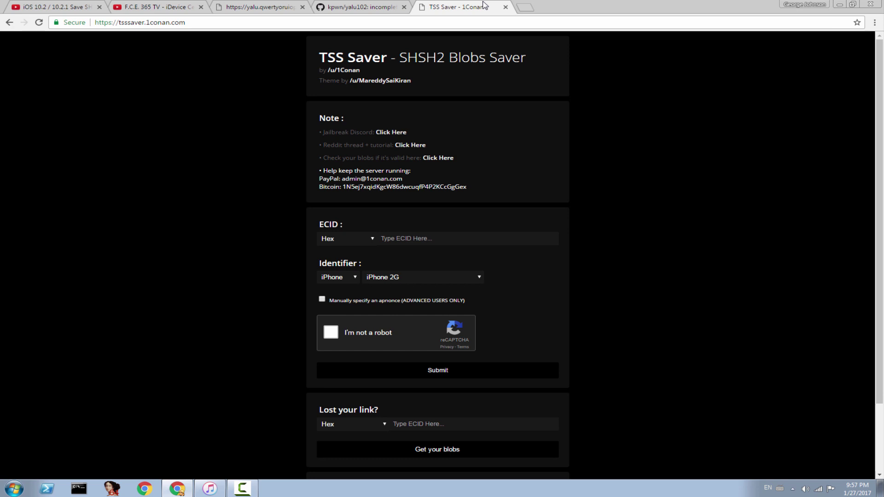
left_click(153, 18)
left_click(137, 73)
left_click(841, 4)
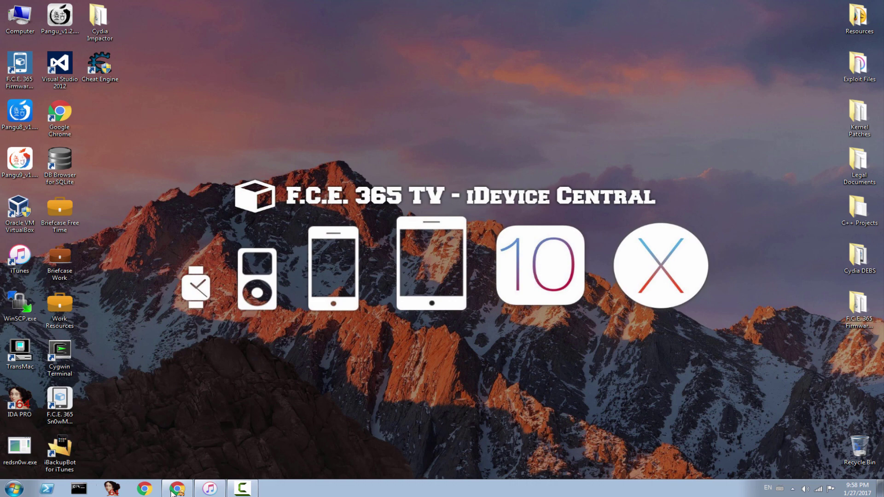
In iTunes' iPod summary, switch Serial Number to ECID and copy the ECID value
left_click(210, 488)
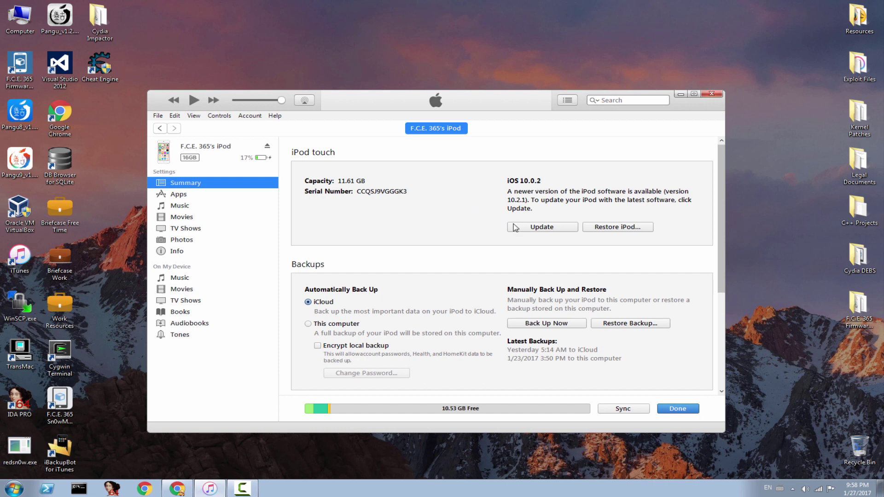
left_click(321, 193)
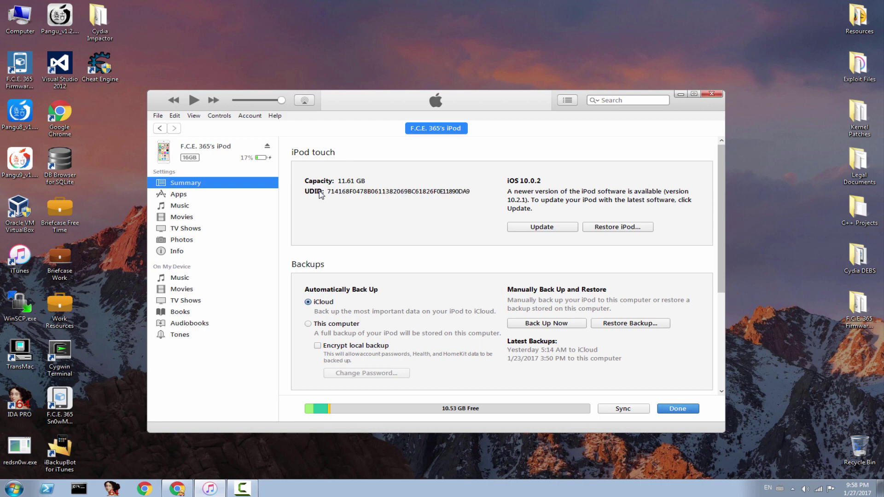
left_click(321, 193)
right_click(340, 195)
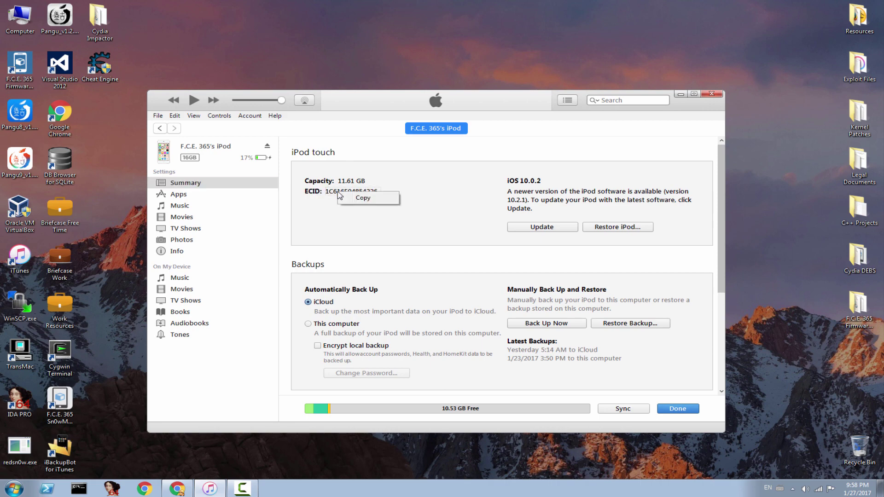
left_click(363, 198)
Close iTunes and paste the copied ECID into TSS Saver's ECID field
left_click(712, 94)
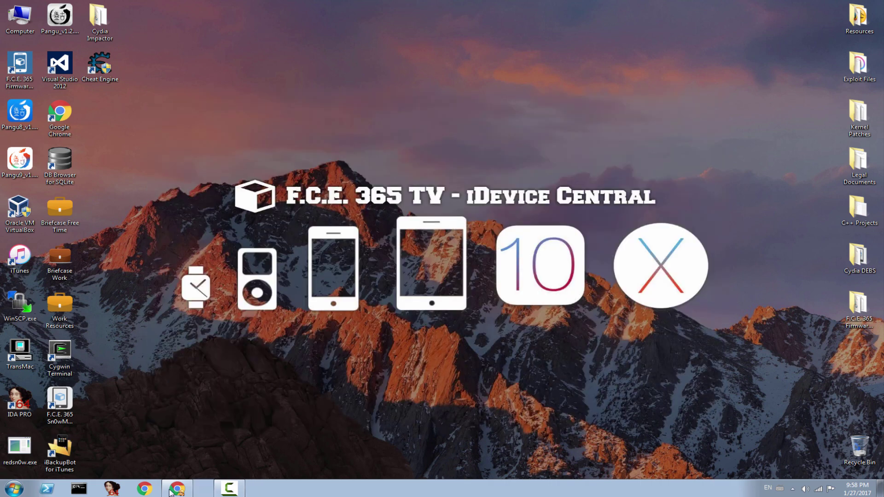
left_click(172, 490)
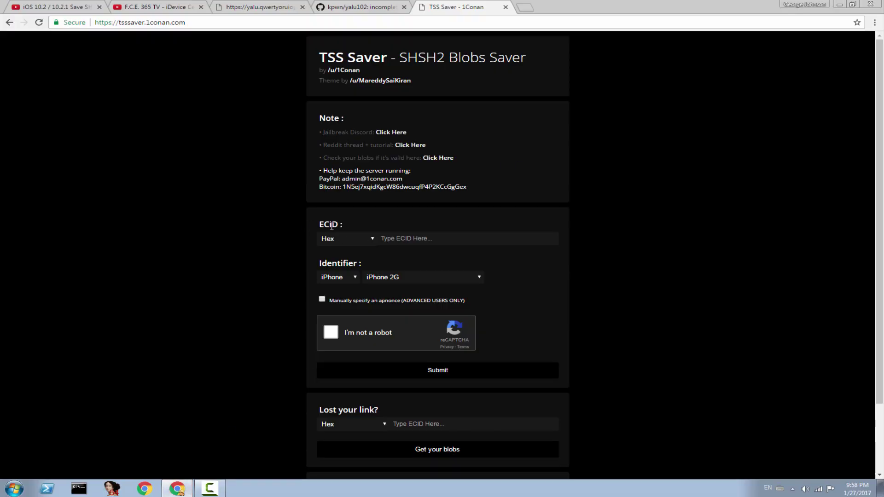
left_click(382, 238)
key("ctrl+v")
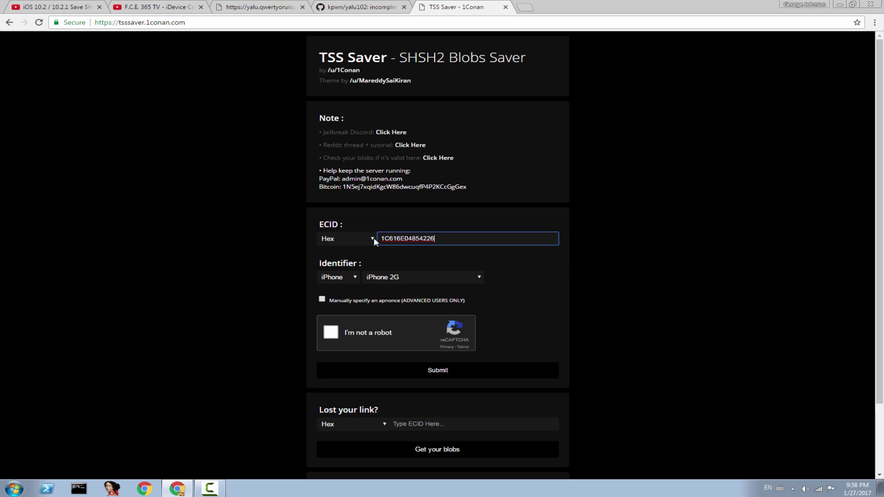
left_click(248, 227)
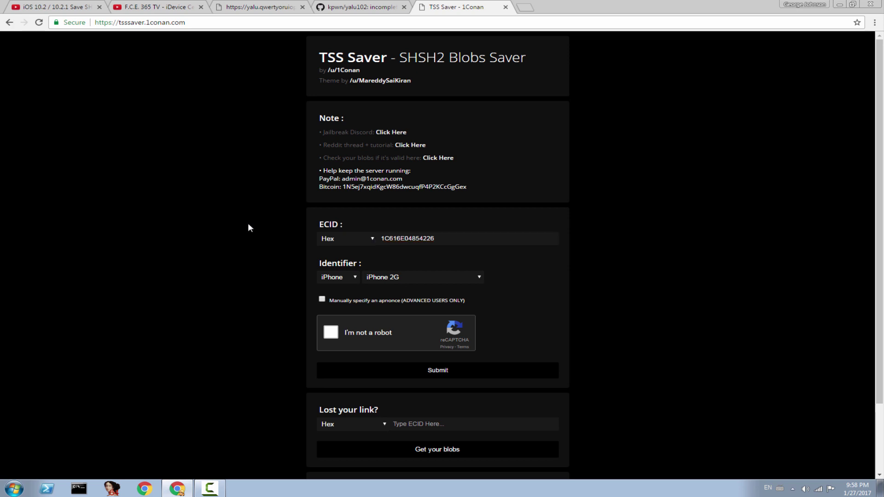
Set the device identifier to iPod, model iPod touch 6
left_click(344, 275)
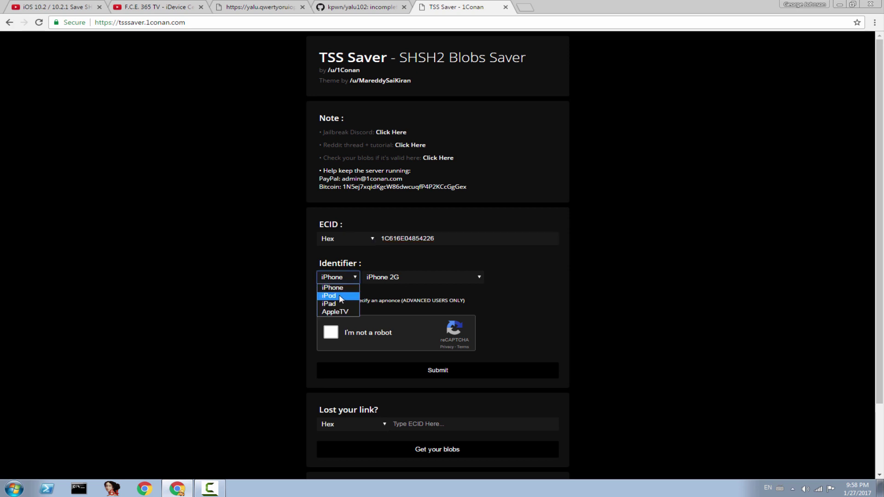
left_click(346, 295)
left_click(392, 276)
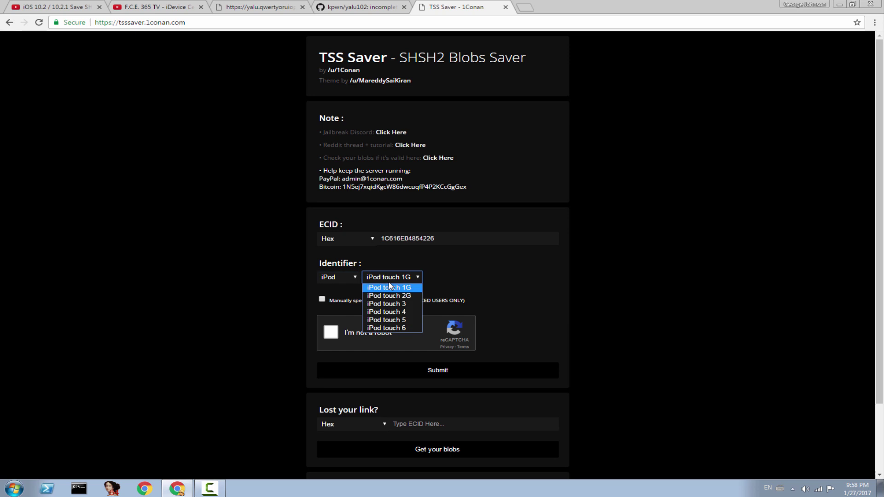
left_click(400, 328)
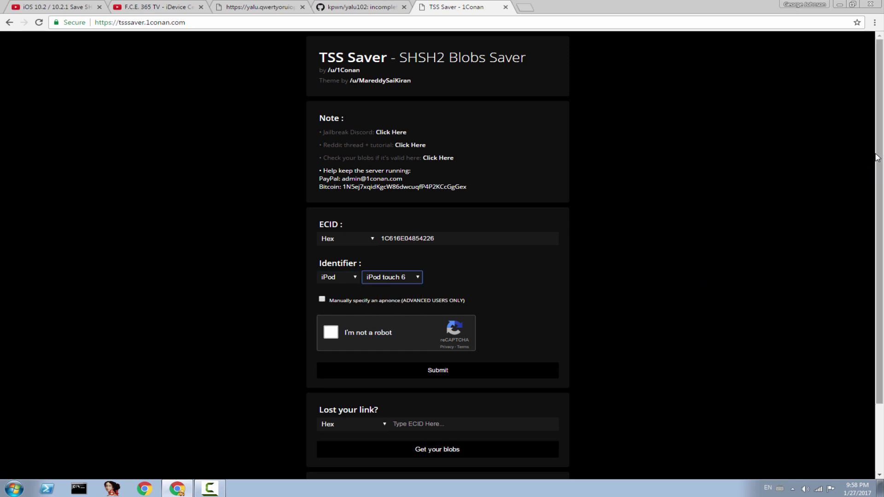
scroll(871, 191, "down", 1)
scroll(871, 191, "down", 1)
Leave manual apnonce off, pass the reCAPTCHA check, and submit the ECID
left_click(320, 239)
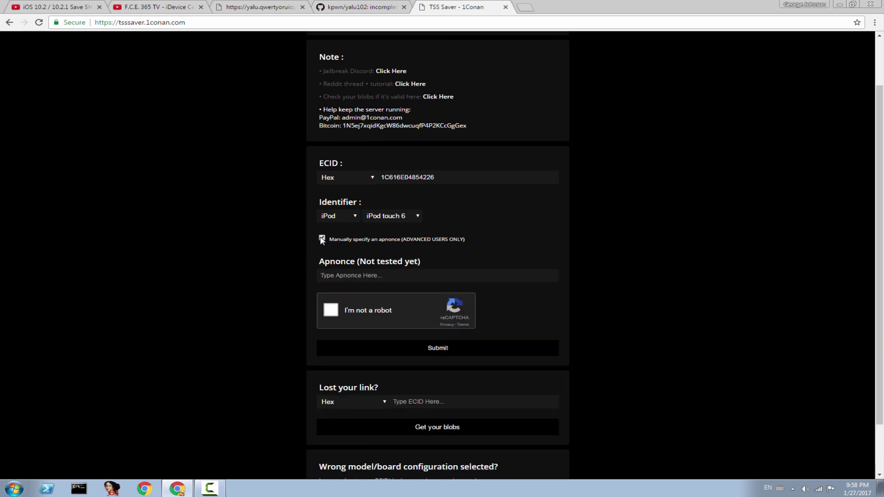
left_click(321, 237)
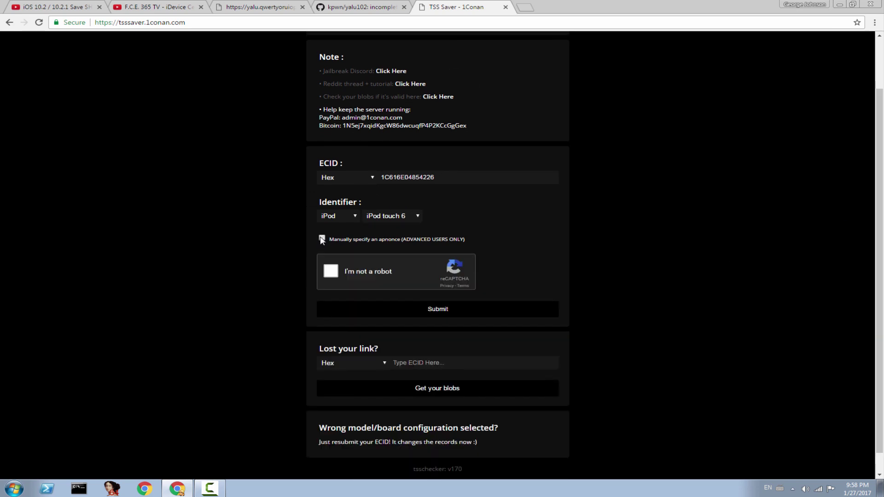
left_click(329, 275)
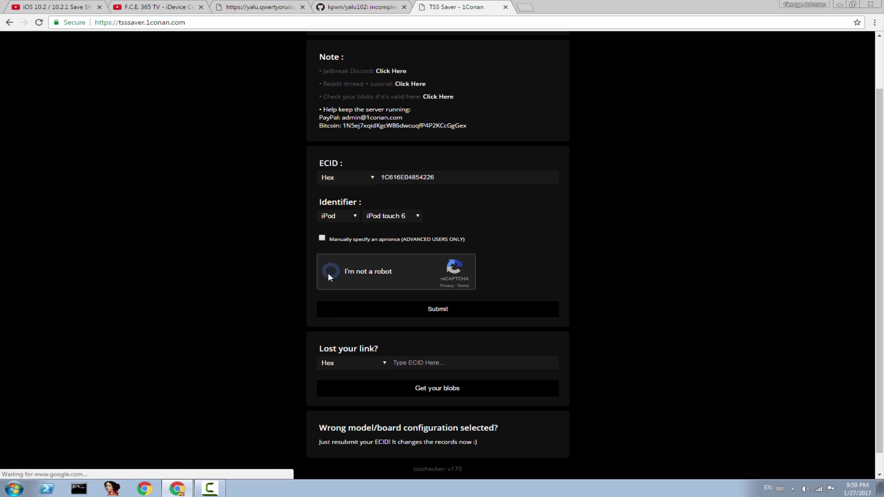
left_click(433, 312)
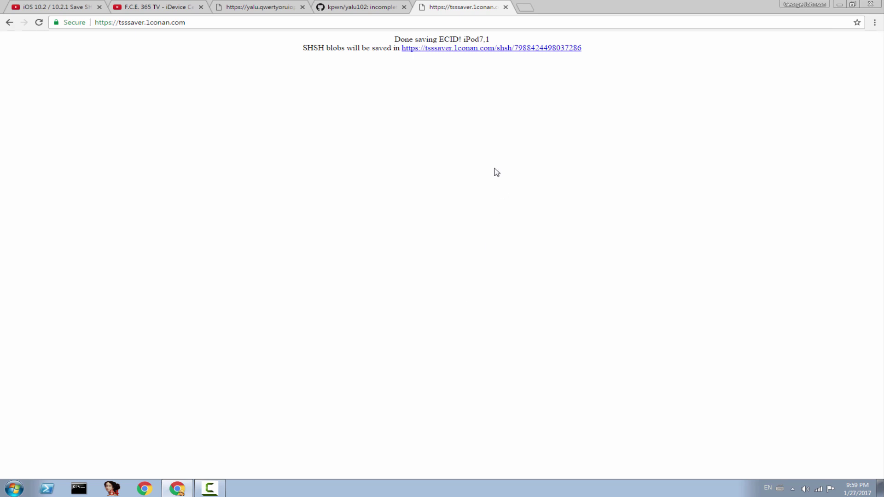
Open the saved blobs folder listing 10.2 and 10.2.1, and download everything as a ZIP
left_click(436, 52)
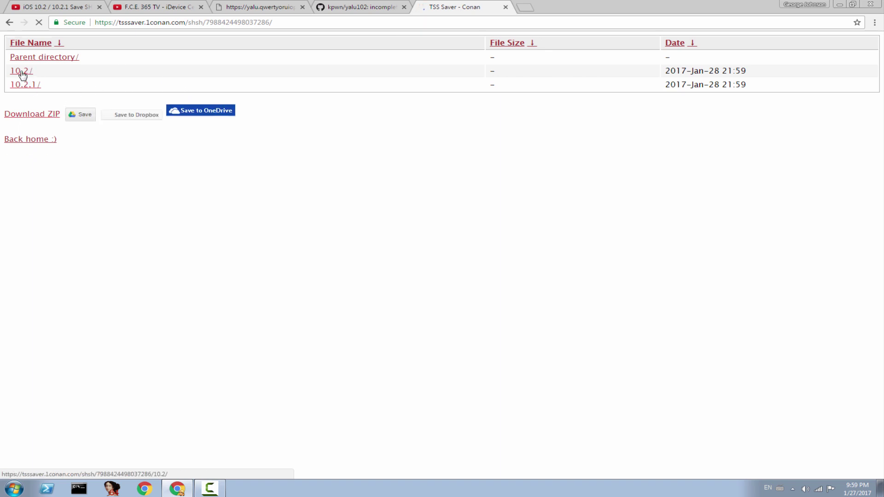
left_click_drag(26, 83, 30, 86)
key("alt+Left")
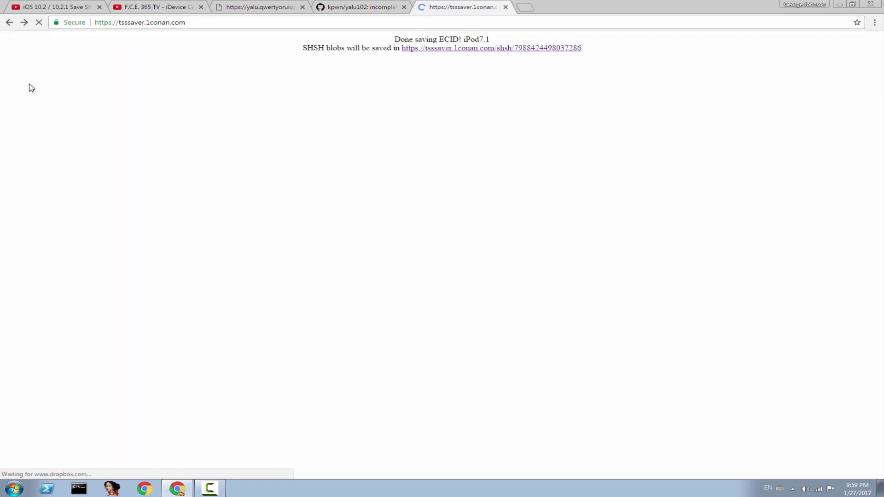
left_click(25, 22)
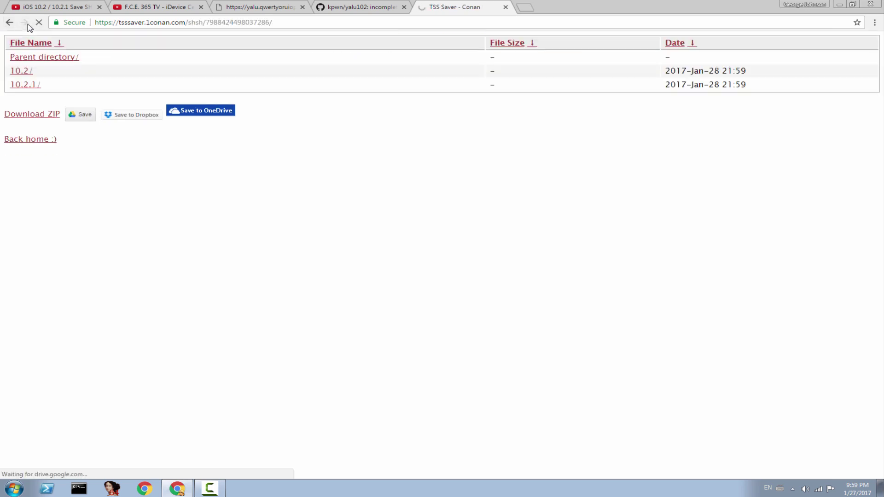
left_click(31, 115)
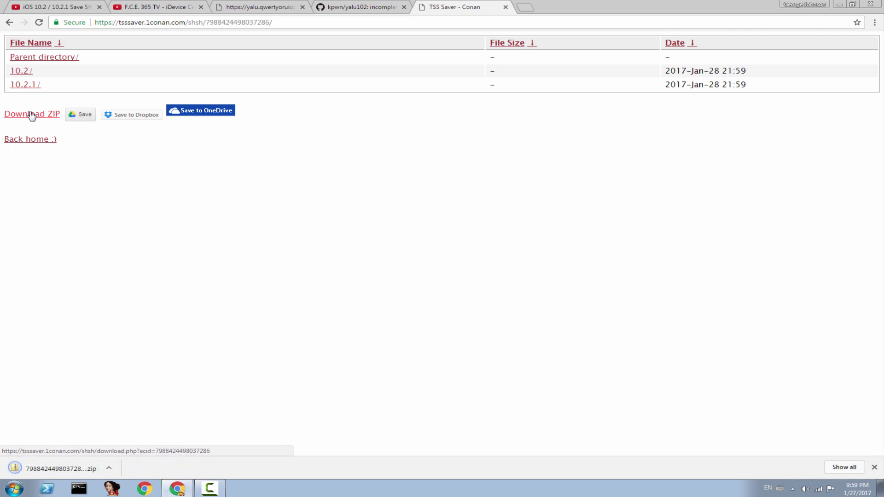
Open the downloaded ZIP, inspect the 10.2/noapnonce .shsh2 blob, then close Explorer
left_click(34, 469)
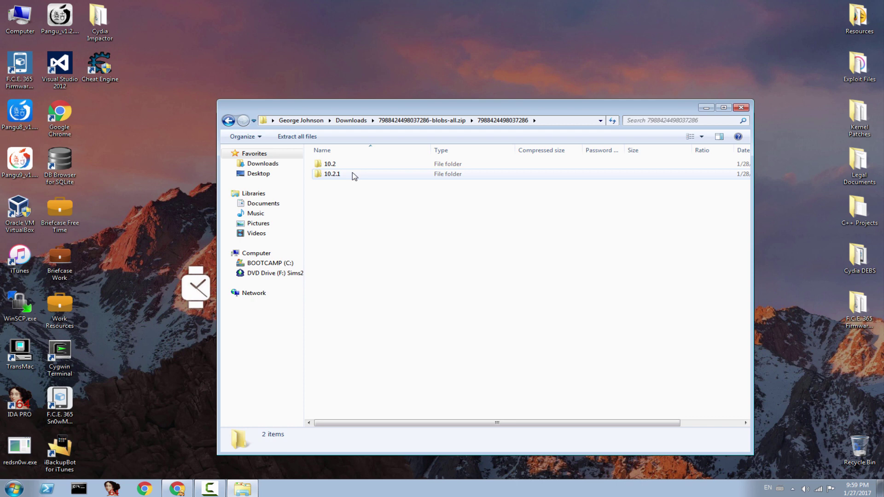
double_click(345, 164)
double_click(349, 165)
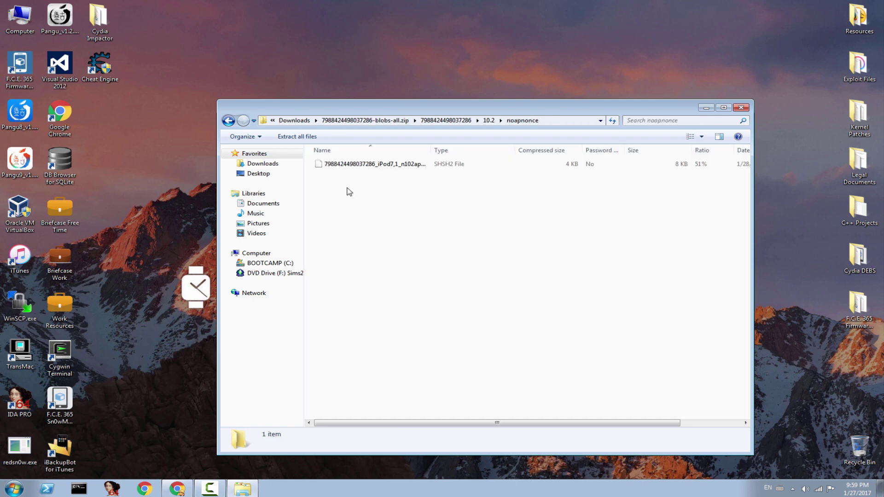
left_click(360, 167)
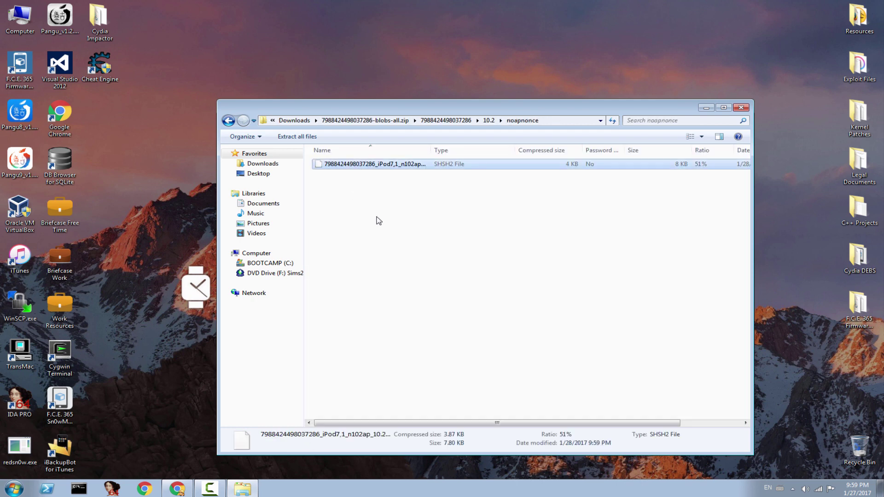
left_click(745, 109)
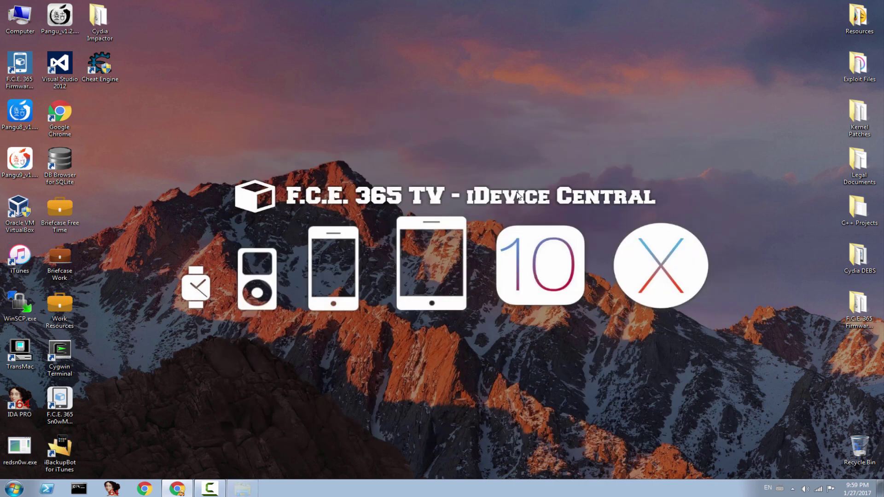
Restore Chrome, step back to the TSS Saver form, then close the TSS Saver tab from the YouTube channel
left_click(176, 488)
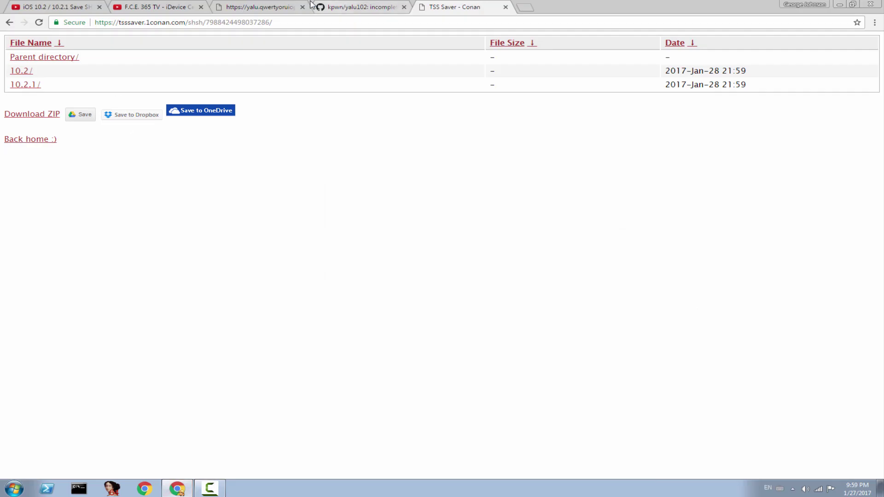
left_click(9, 23)
left_click(9, 22)
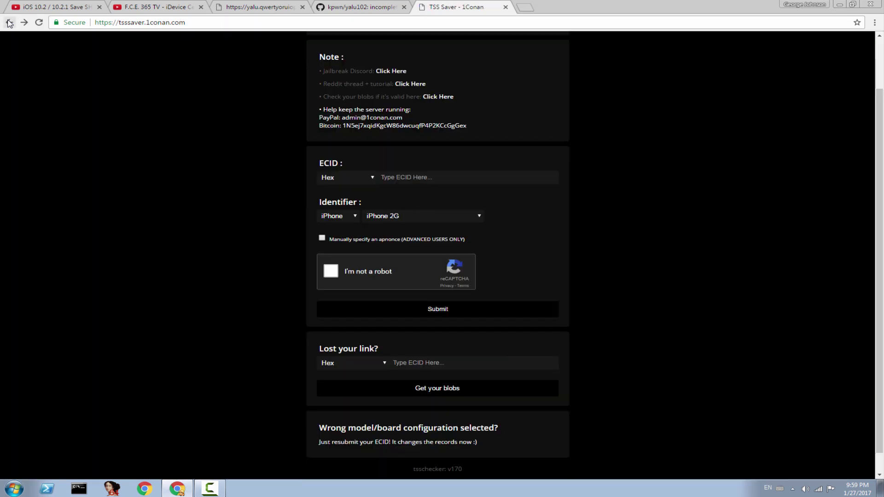
left_click(176, 6)
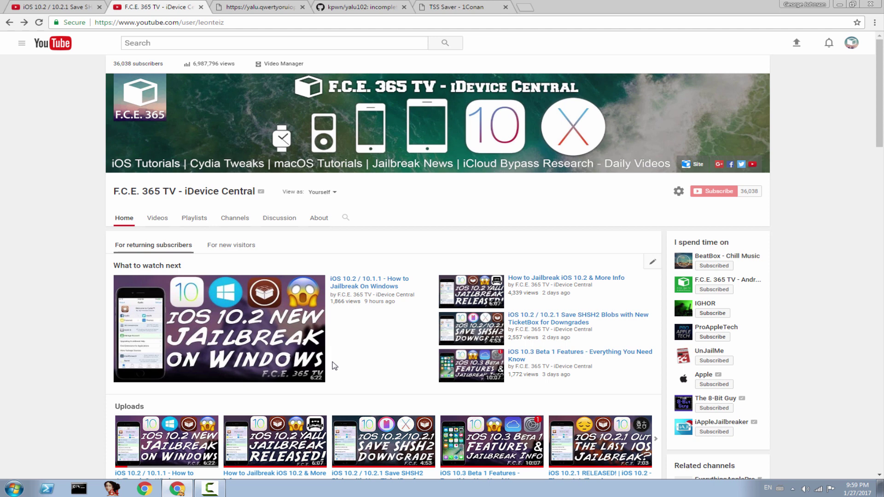
left_click(506, 6)
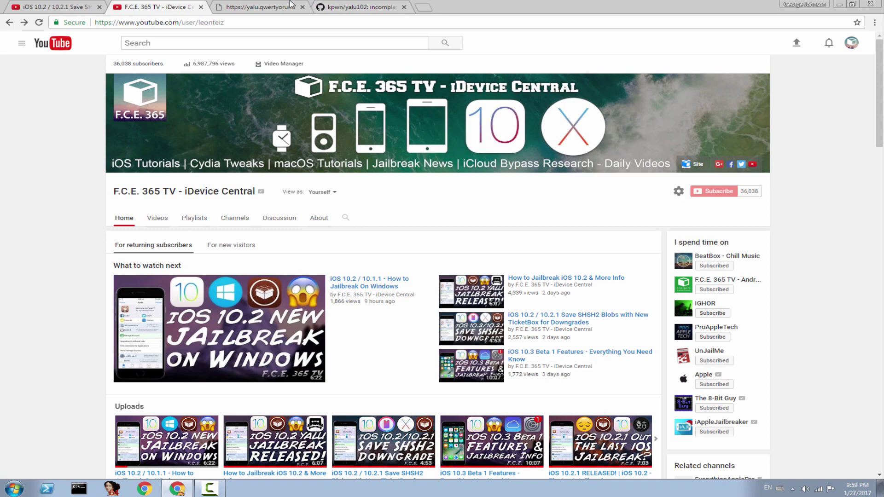
Check the yalu102 beta download page on yalu.qwertyoruiop.com, then open the kpwn/yalu102 GitHub repository
left_click(263, 7)
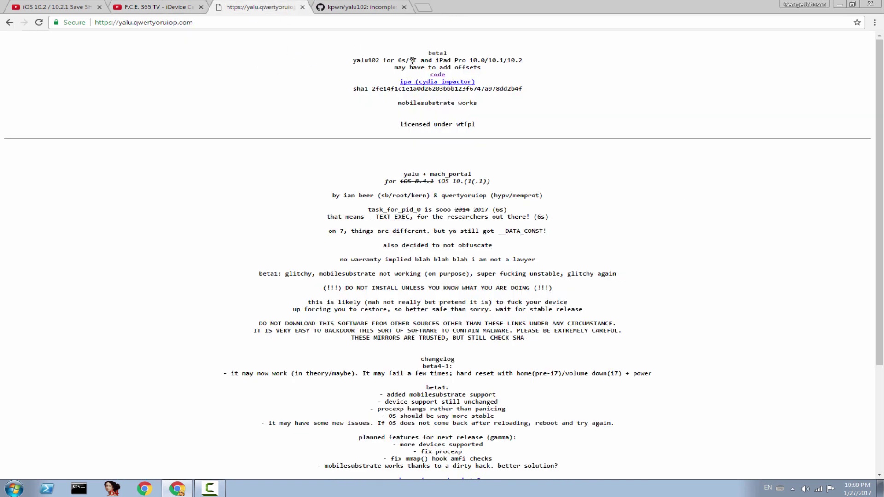
left_click(152, 6)
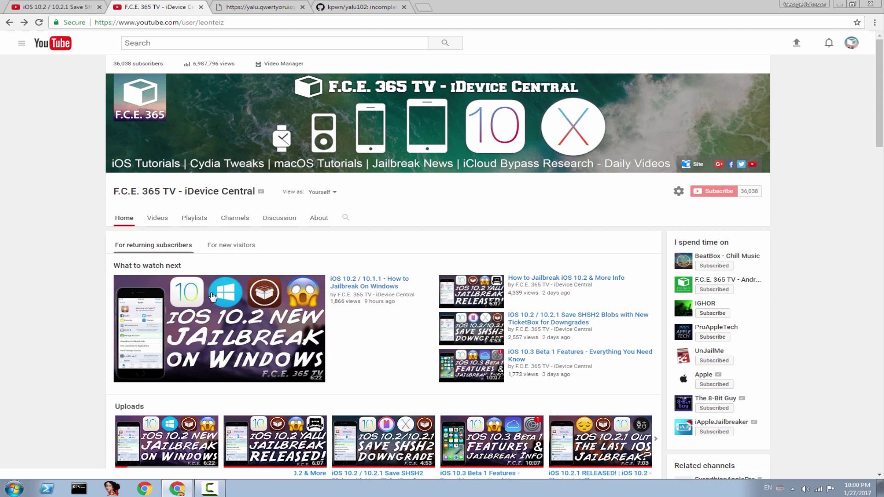
left_click(266, 6)
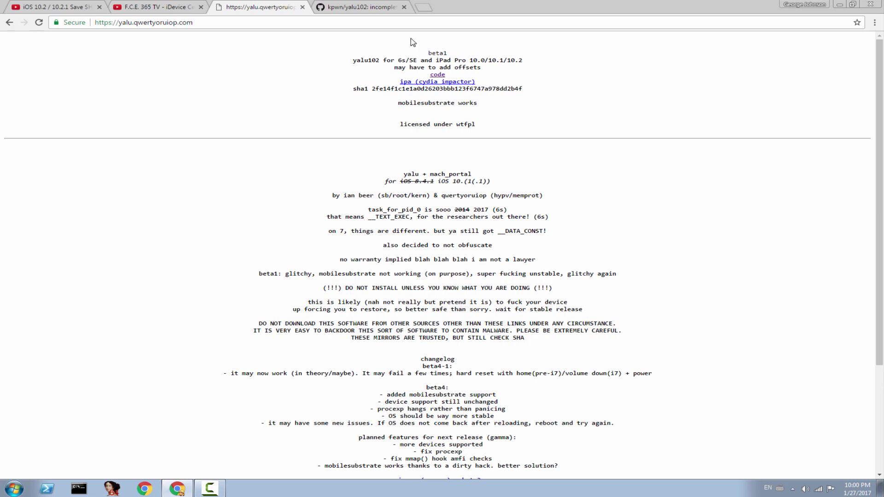
left_click(372, 6)
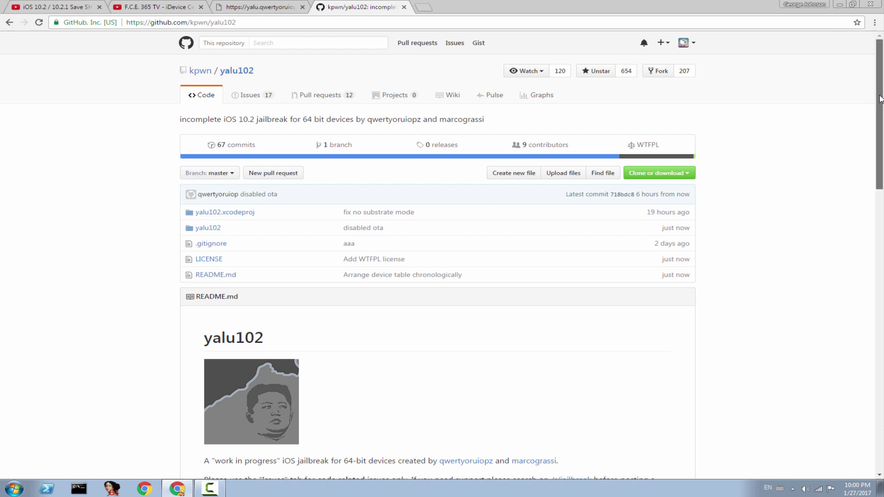
Scroll the yalu102 README to the supported-device tables, then return to the F.C.E. 365 TV channel
left_click_drag(880, 106, 880, 274)
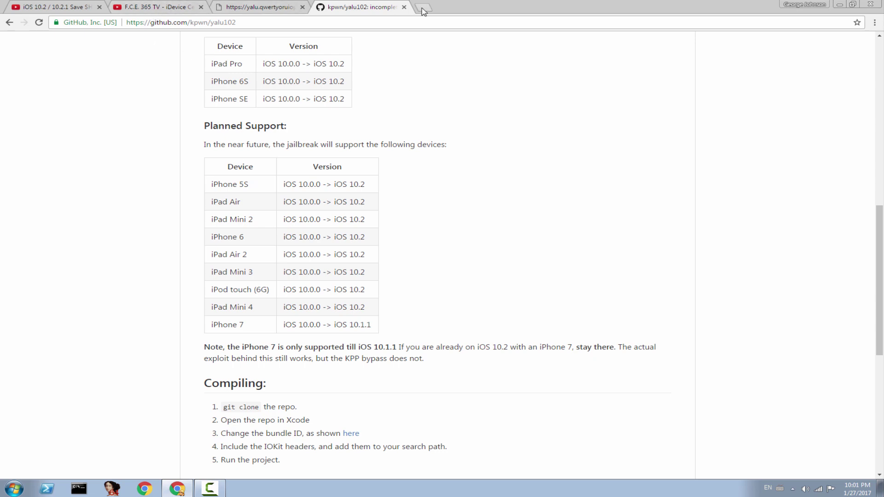
left_click(183, 5)
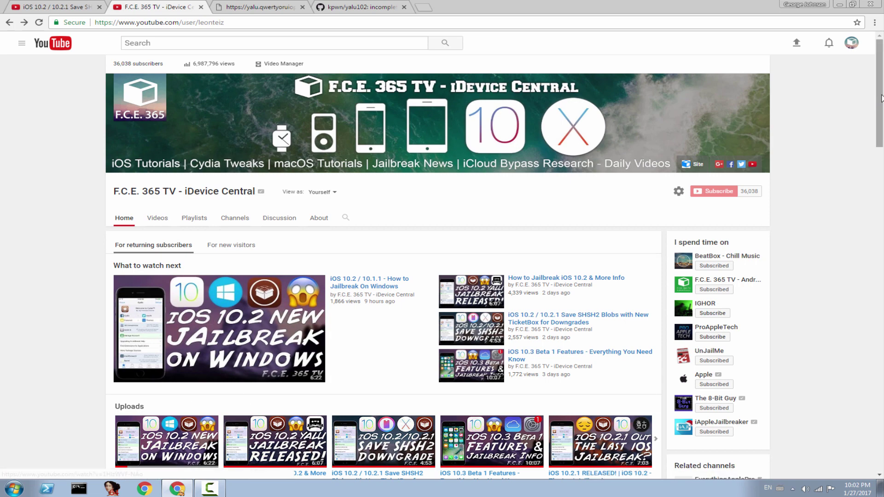
scroll(276, 340, "down", 2)
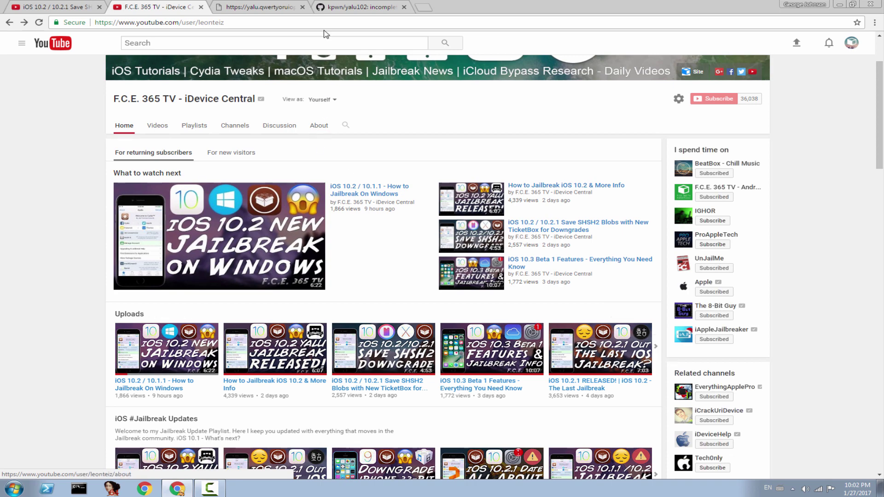
Minimize Chrome to reveal the F.C.E. 365 TV desktop wallpaper
left_click(841, 5)
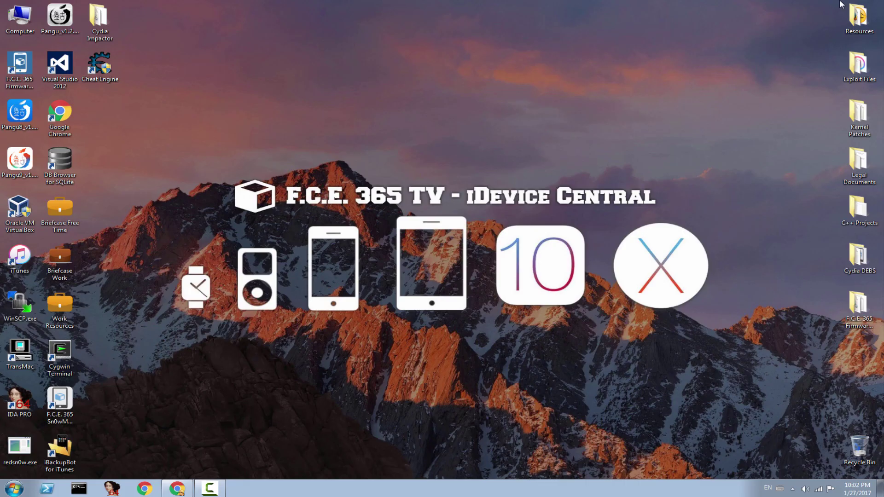